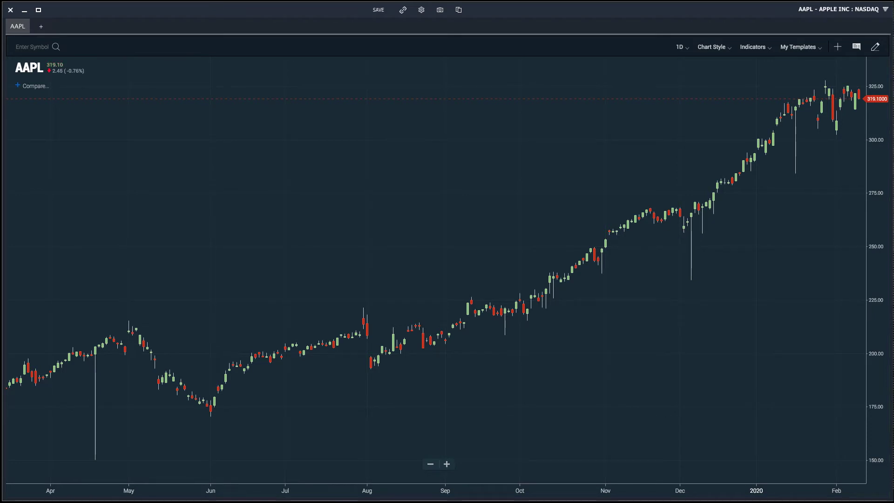
Step: Switch the AAPL chart to a 5-minute interval and show prices as plain bars
click(681, 47)
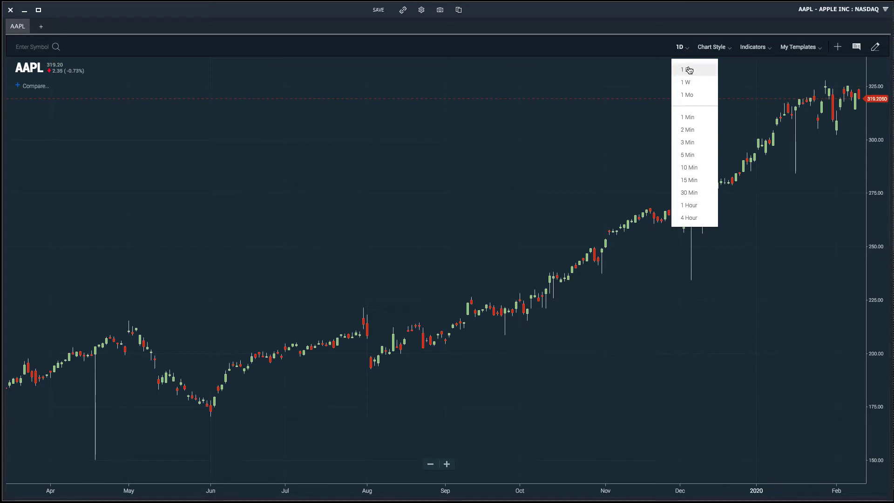
click(698, 155)
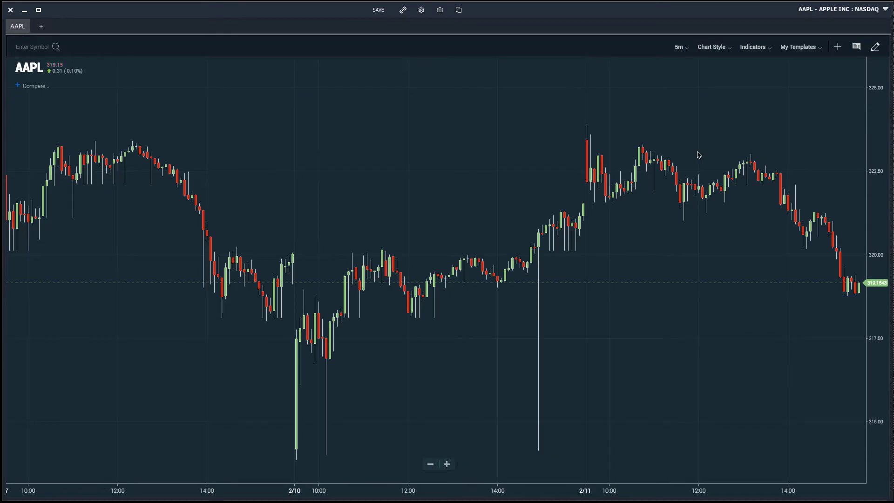
click(721, 49)
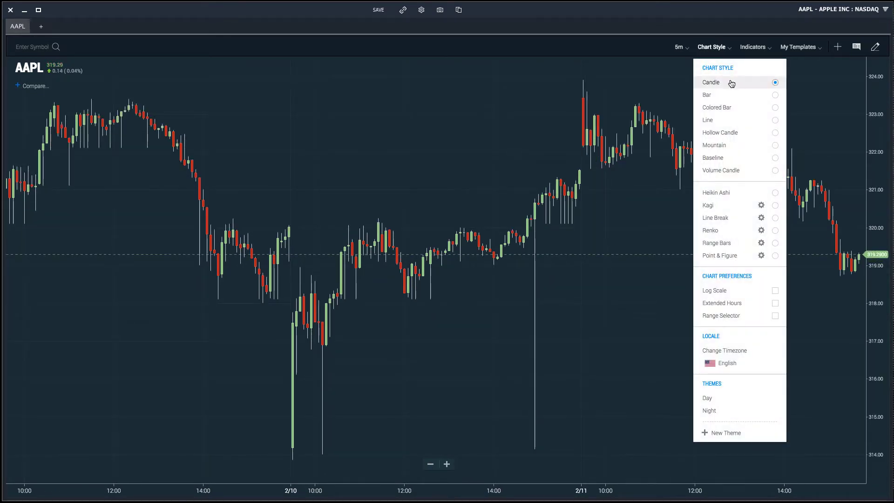
click(730, 94)
Step: Try the Colored Bar and Line chart styles, then return to Candle
click(720, 50)
click(727, 107)
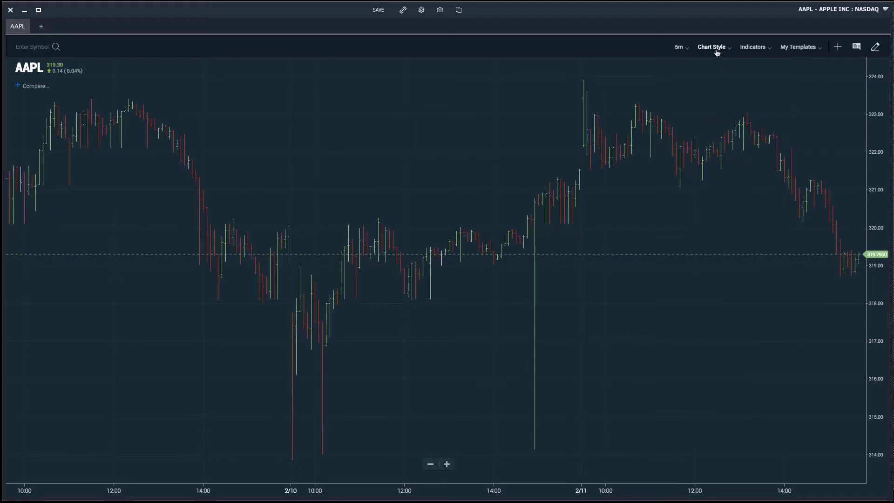
click(716, 48)
click(731, 120)
click(720, 52)
click(723, 82)
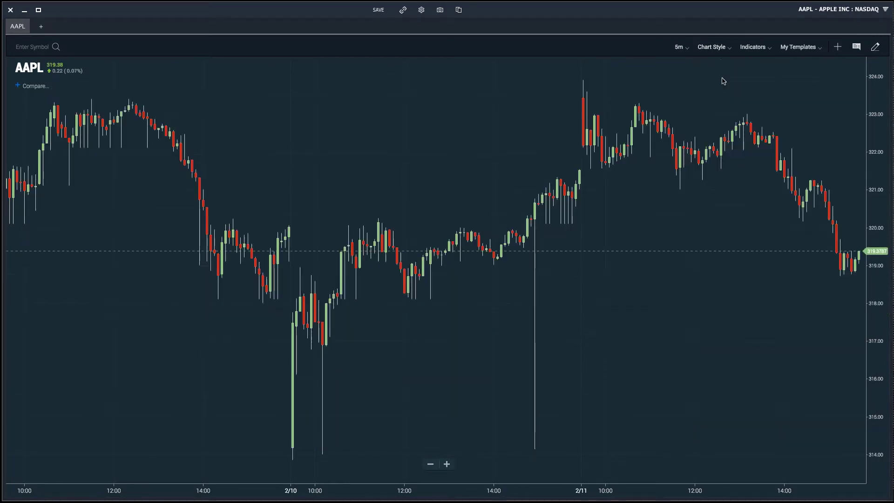
click(717, 50)
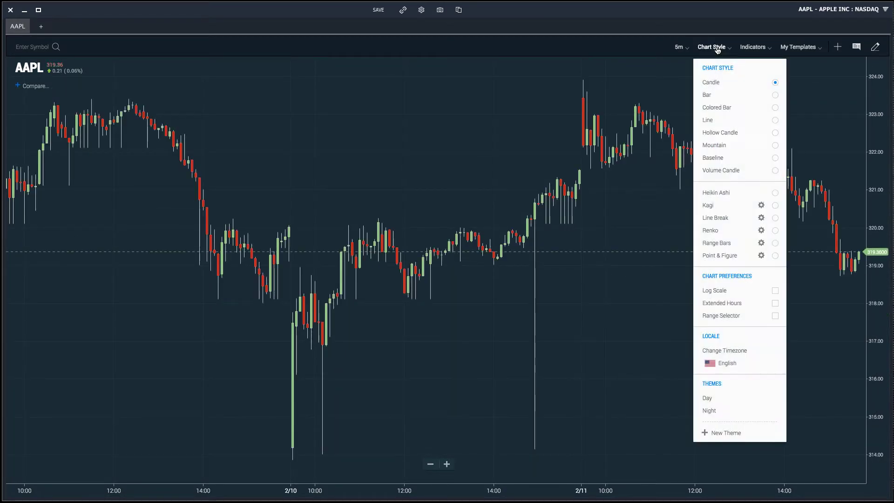
Step: Enable Extended Hours and pan the chart back to show earlier days
click(750, 308)
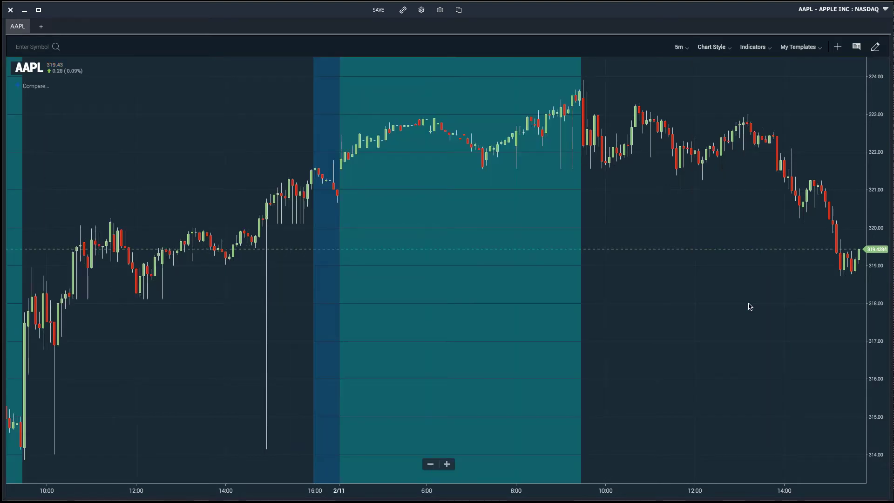
scroll(679, 265, down, 4)
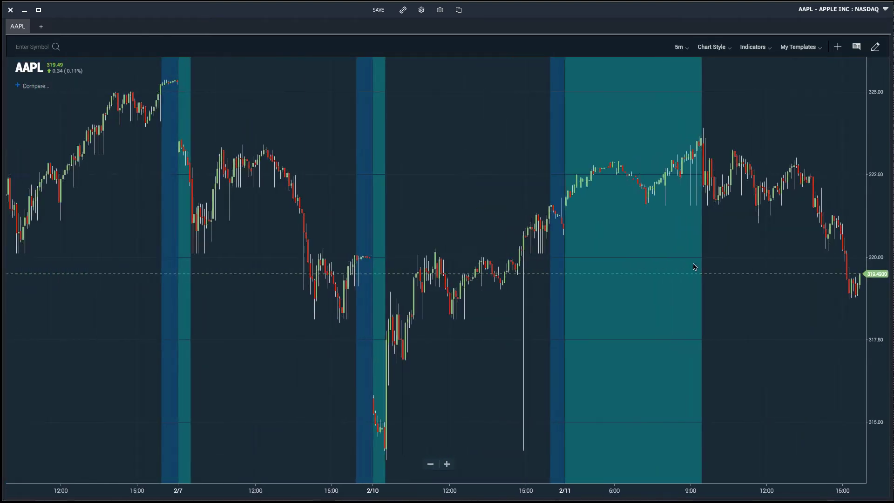
drag(788, 274, 671, 270)
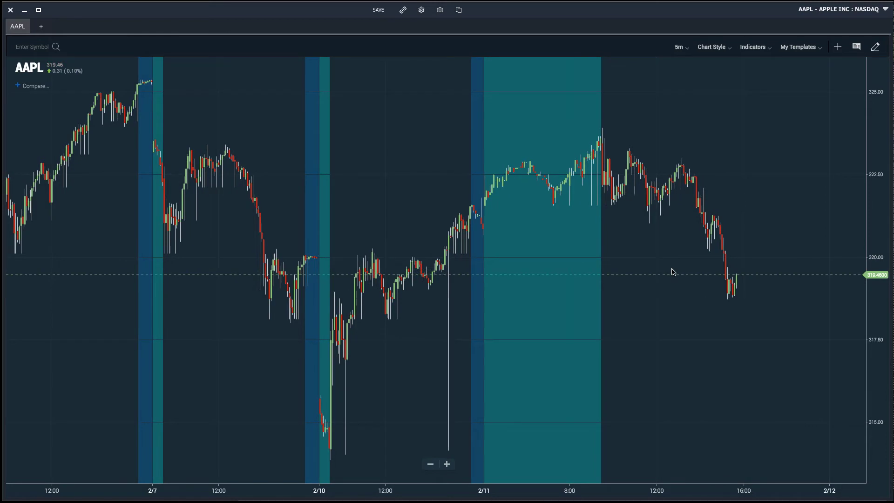
scroll(671, 270, up, 4)
Step: Switch to the Day theme, back to Night, then start a New Theme
click(721, 47)
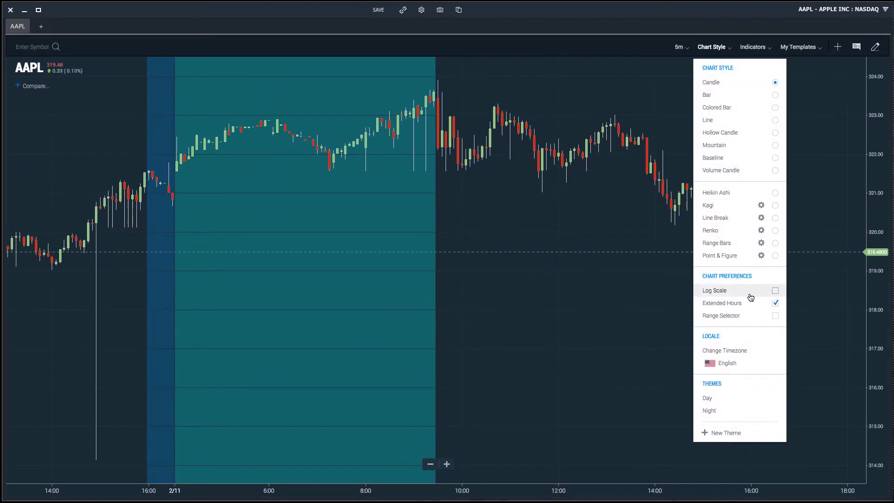
click(731, 403)
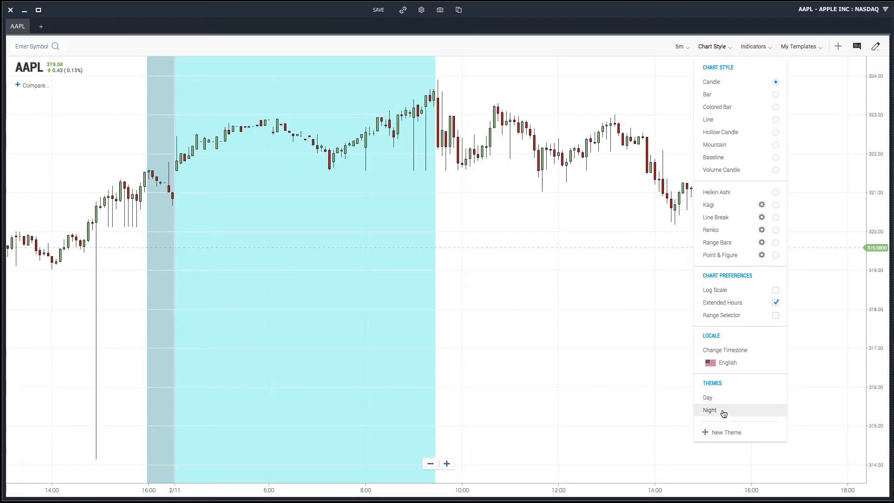
click(723, 412)
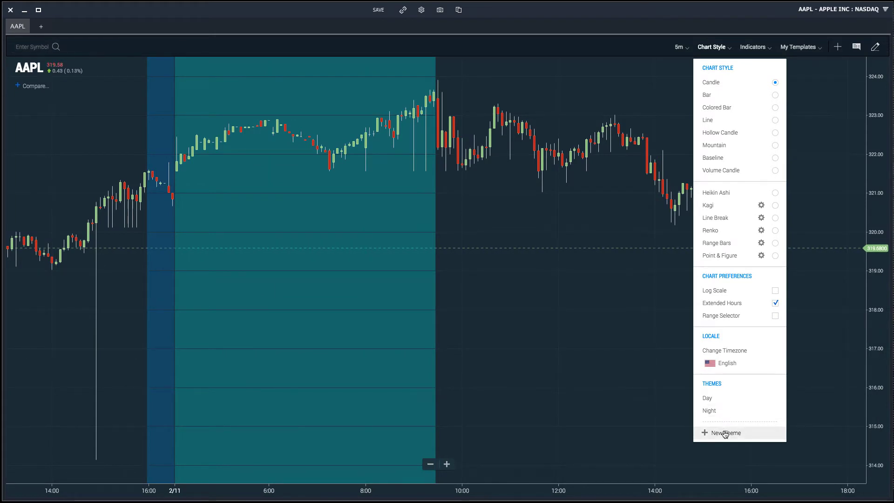
click(725, 433)
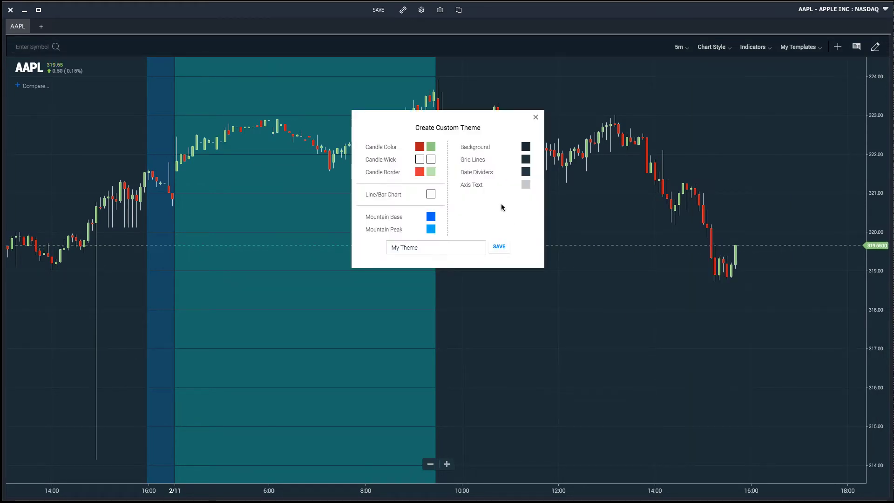
Step: Set the custom theme background to black, then close the dialog without saving
click(527, 159)
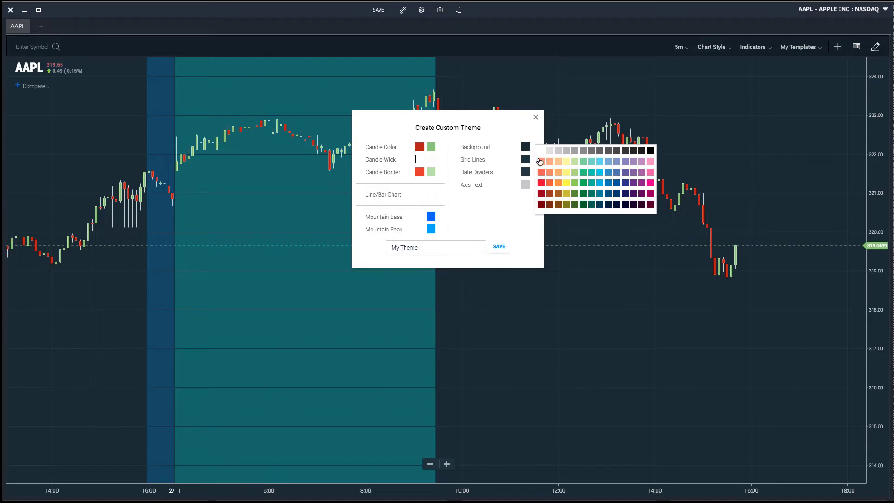
click(650, 151)
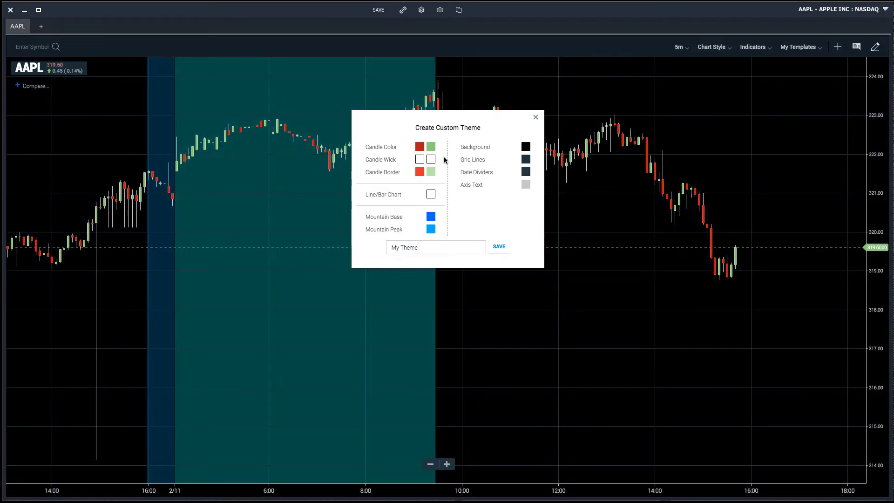
click(536, 118)
click(725, 45)
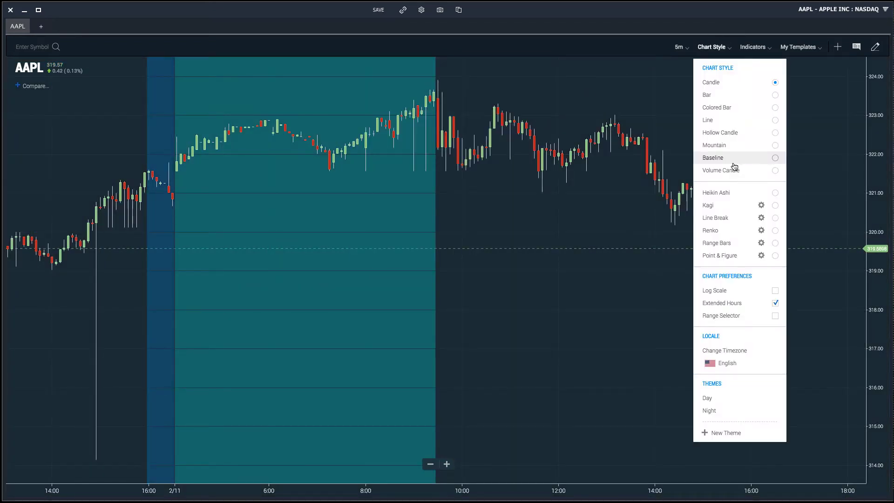
Step: Add a Volume Chart panel and a VWAP overlay to the 5-minute AAPL chart
click(756, 49)
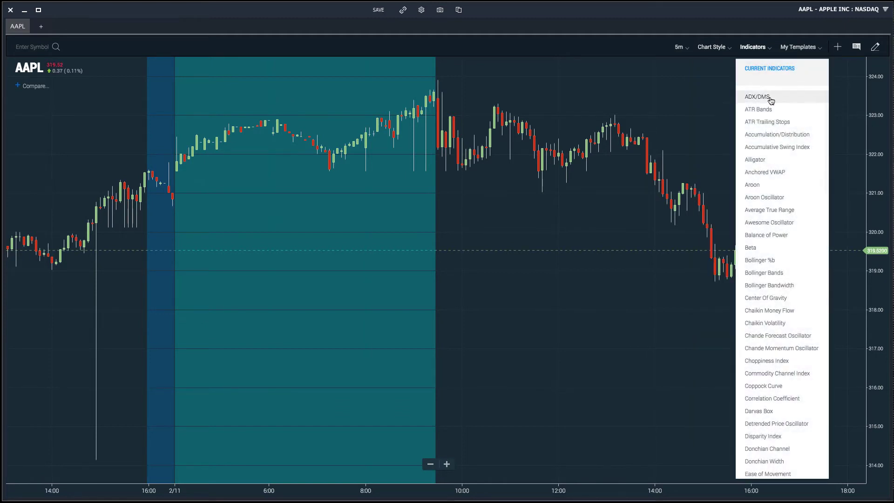
scroll(775, 115, down, 2)
scroll(776, 114, down, 20)
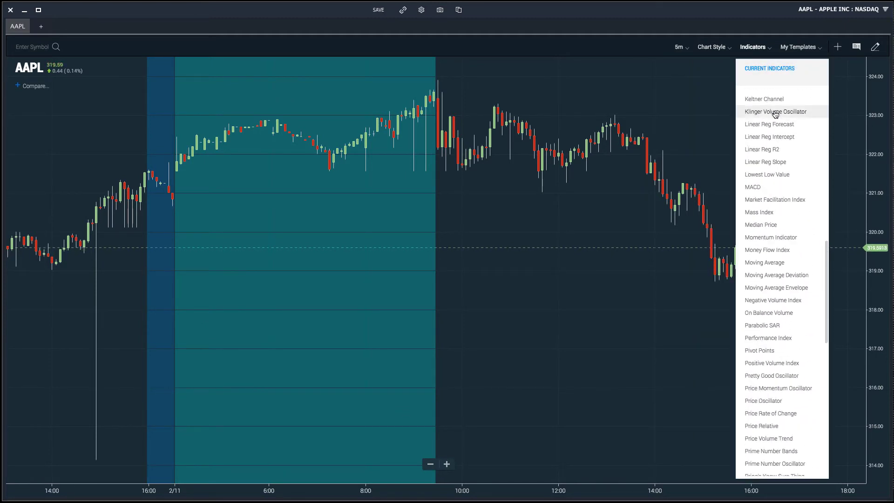
scroll(775, 114, down, 2)
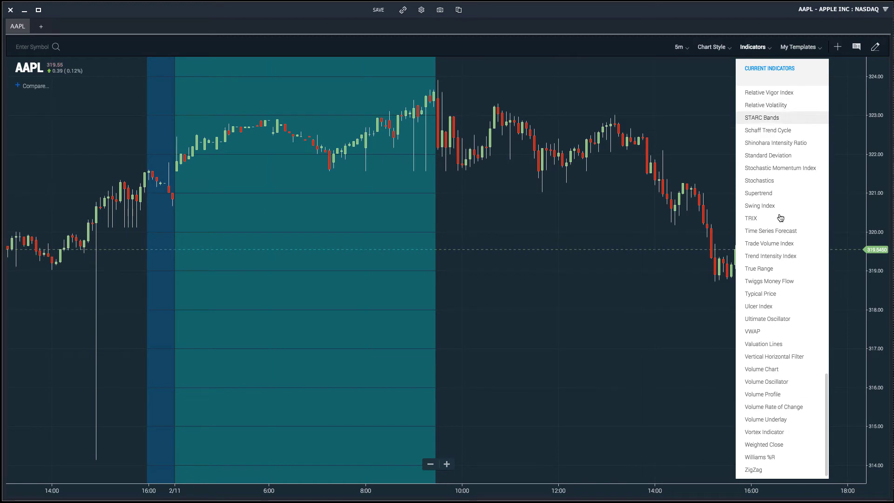
click(786, 373)
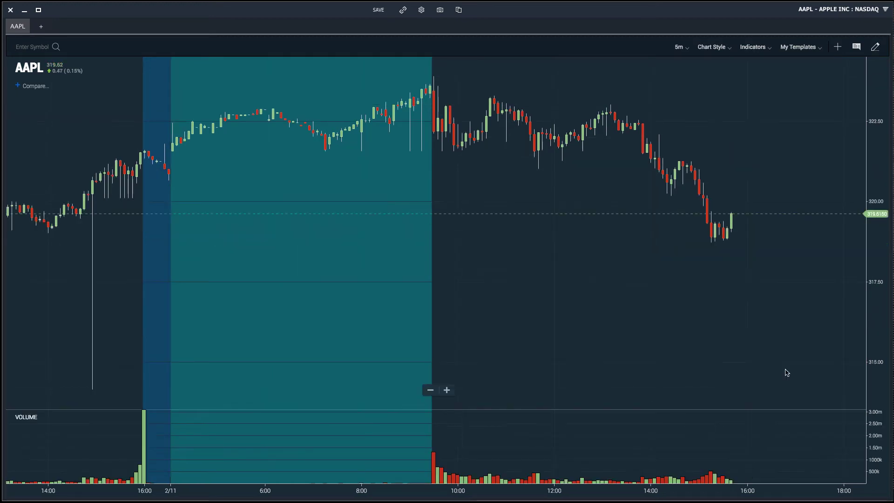
scroll(629, 309, up, 1)
scroll(628, 309, up, 3)
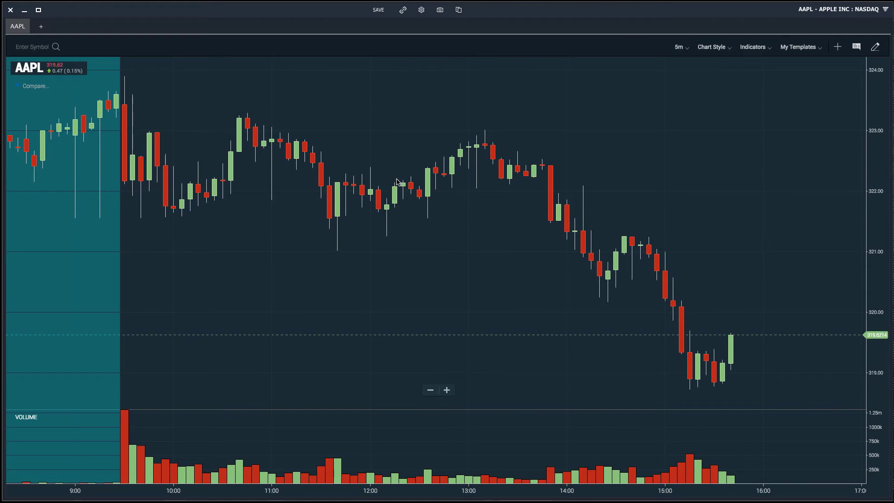
click(752, 46)
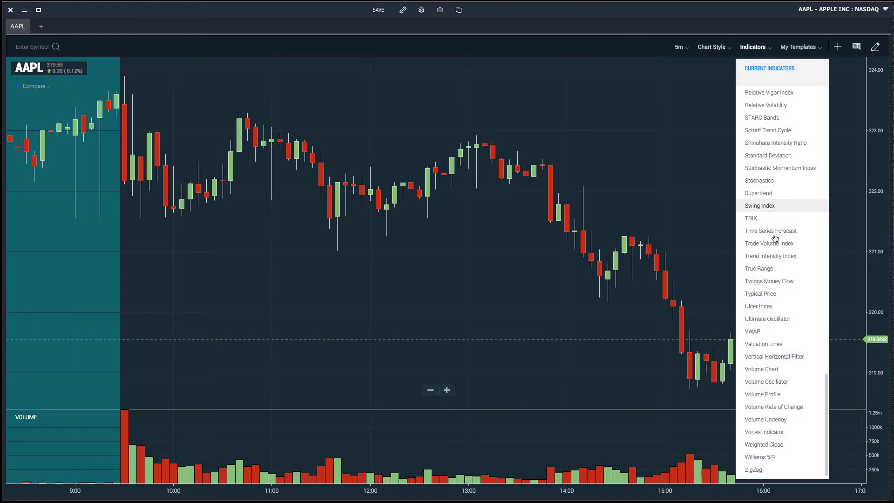
click(766, 331)
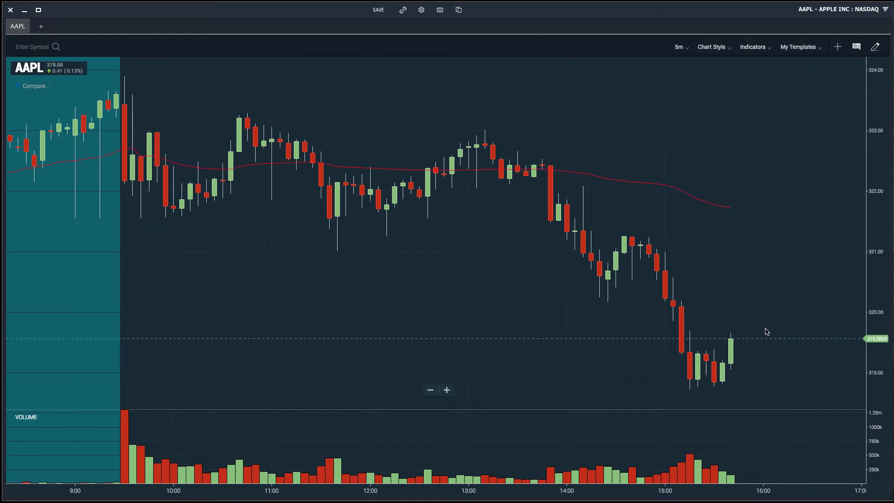
Step: Check the VWAP settings without changes, then add an RSI (14) panel below volume
right_click(631, 185)
click(634, 186)
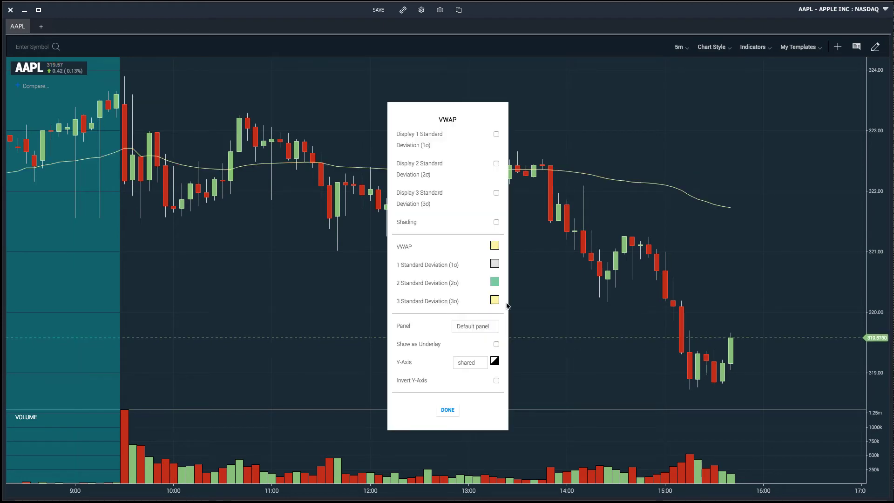
click(454, 407)
click(752, 47)
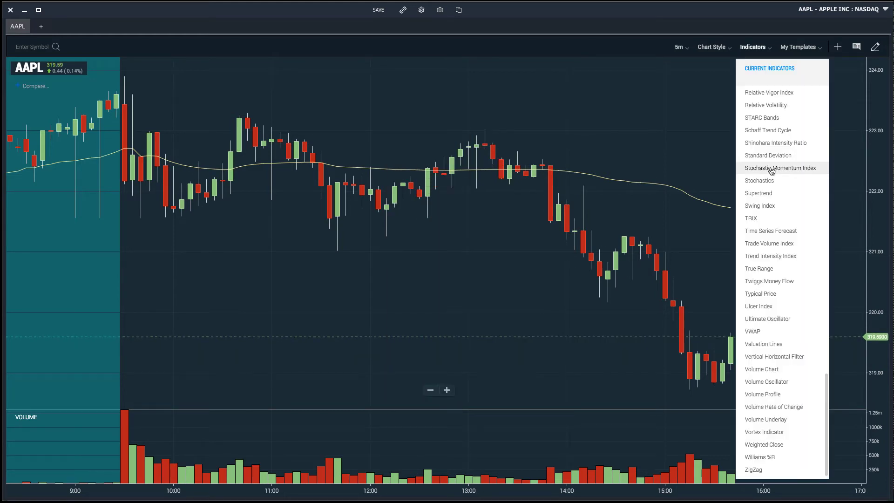
scroll(772, 171, up, 5)
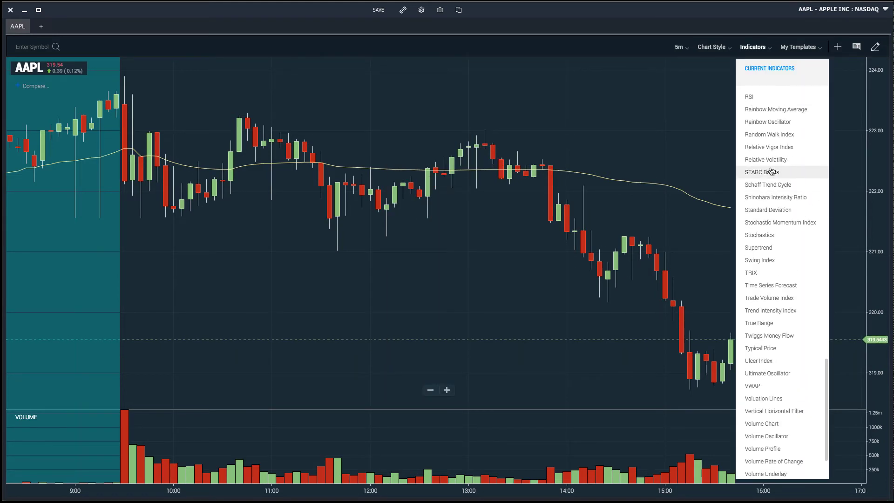
click(766, 123)
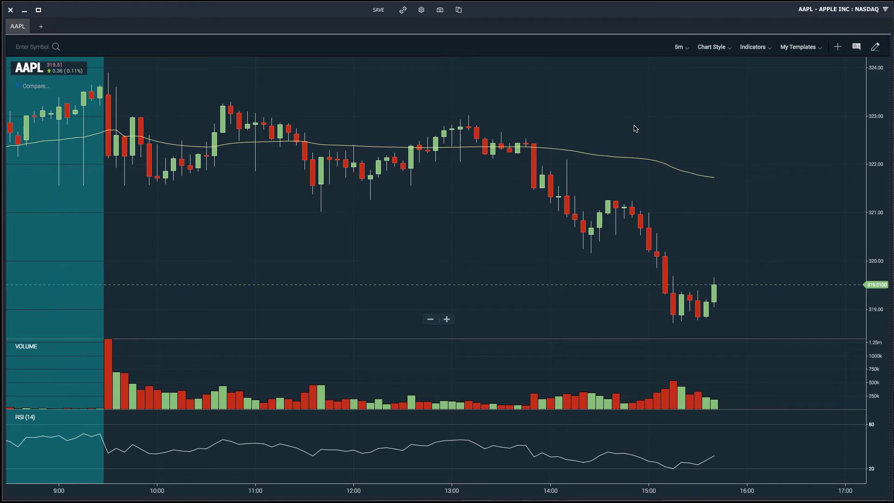
Step: Save the current layout as template 'Intraday with VWAP' and reapply it from My Templates
click(803, 48)
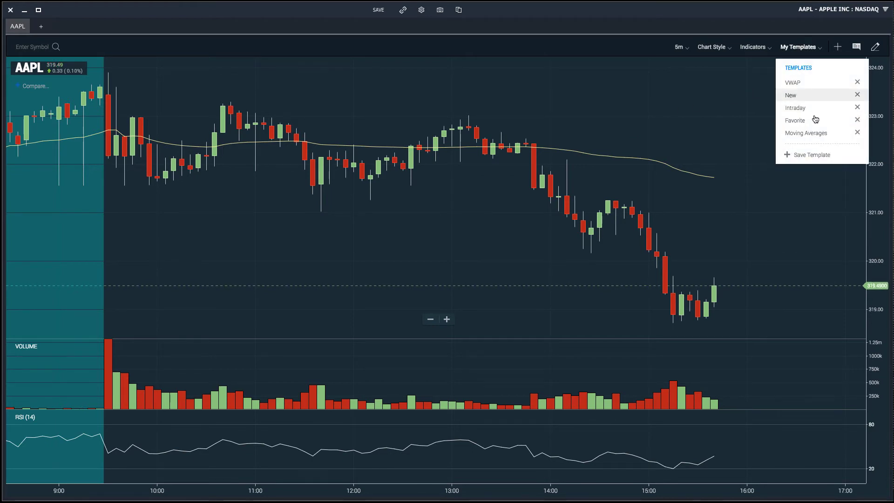
click(811, 155)
click(447, 193)
text(Intraday with VWAP)
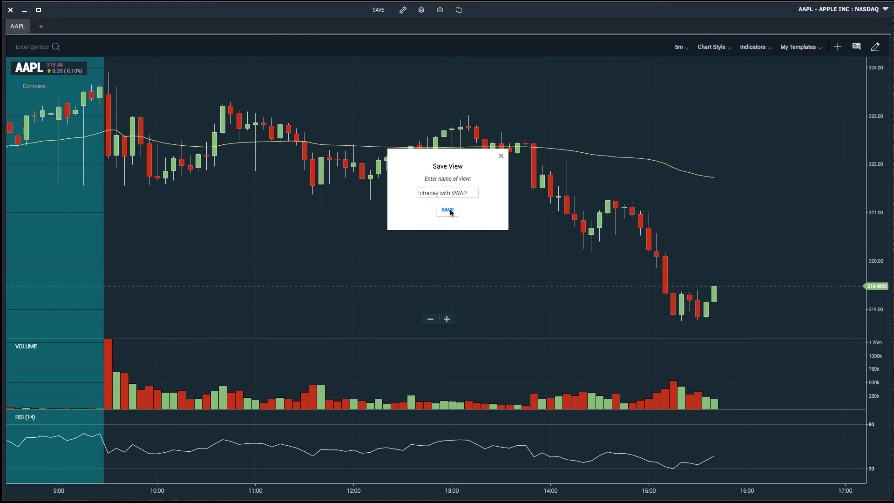
click(448, 210)
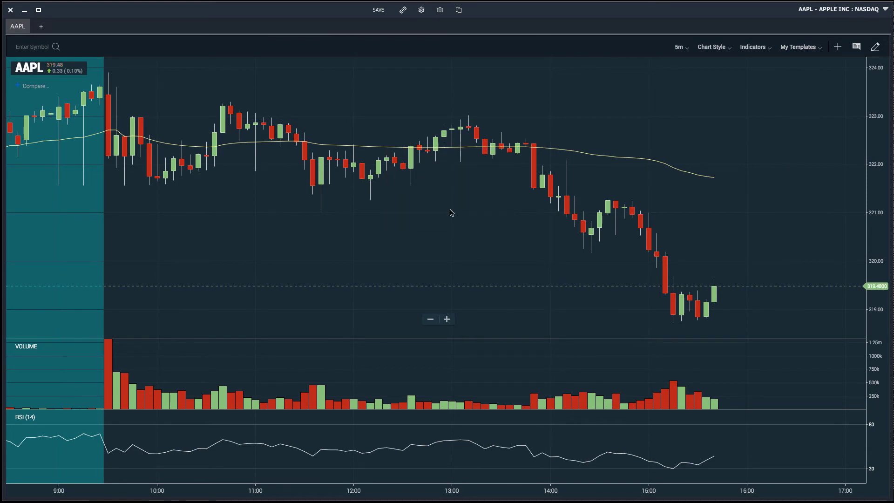
click(799, 47)
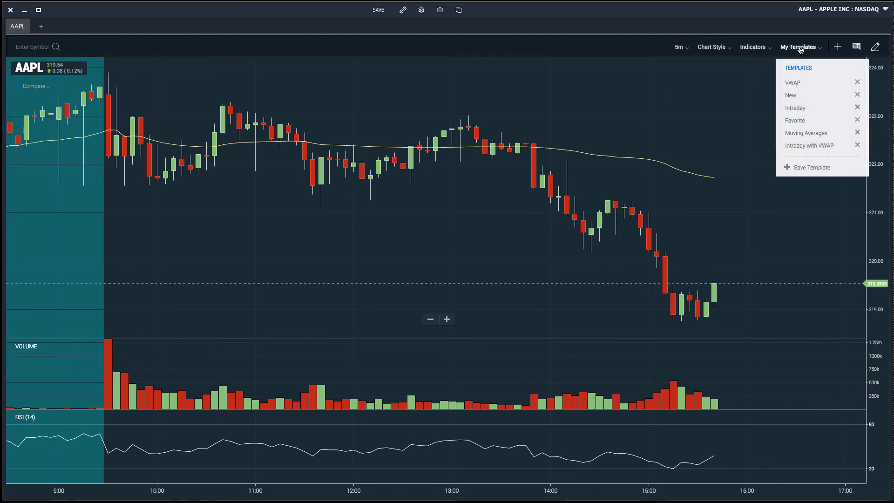
click(813, 148)
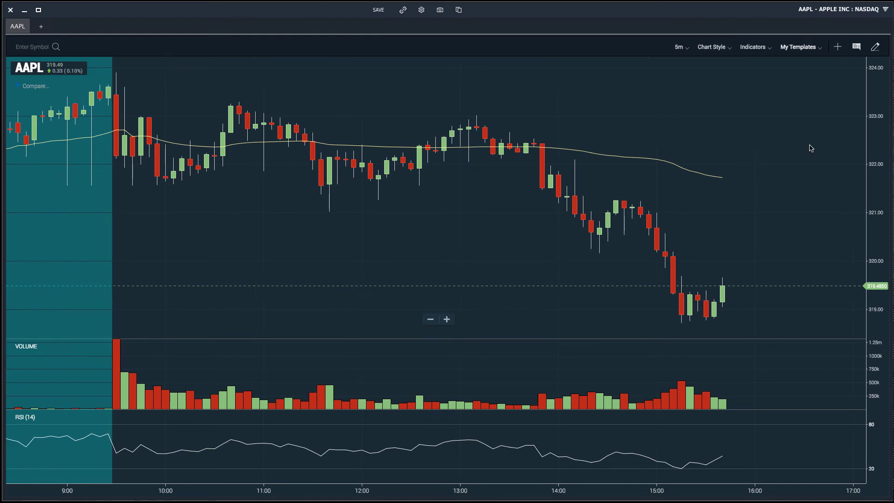
Step: Apply the Moving Averages template from My Templates
click(787, 47)
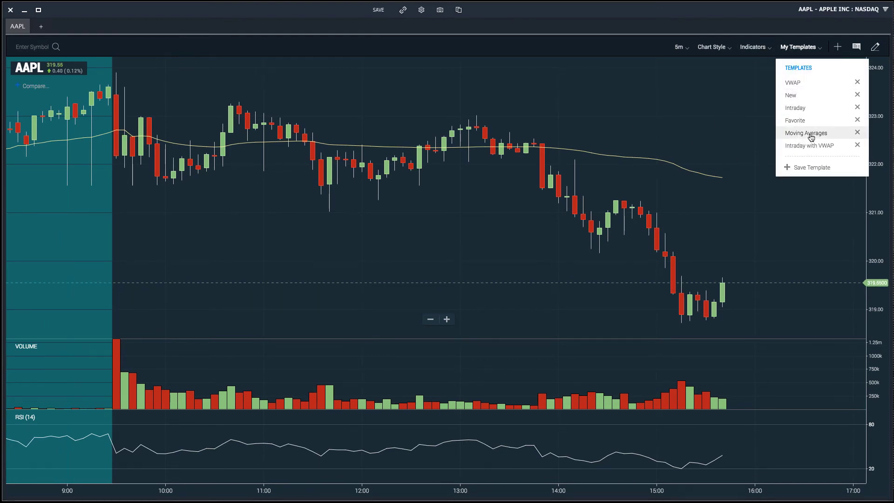
click(806, 133)
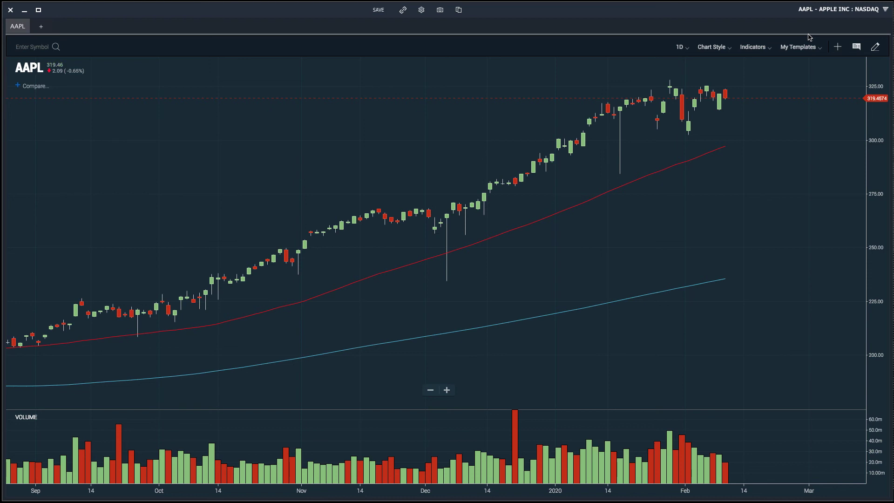
Step: Turn on drawing mode and draw a trendline from the December low past the recent highs
click(875, 47)
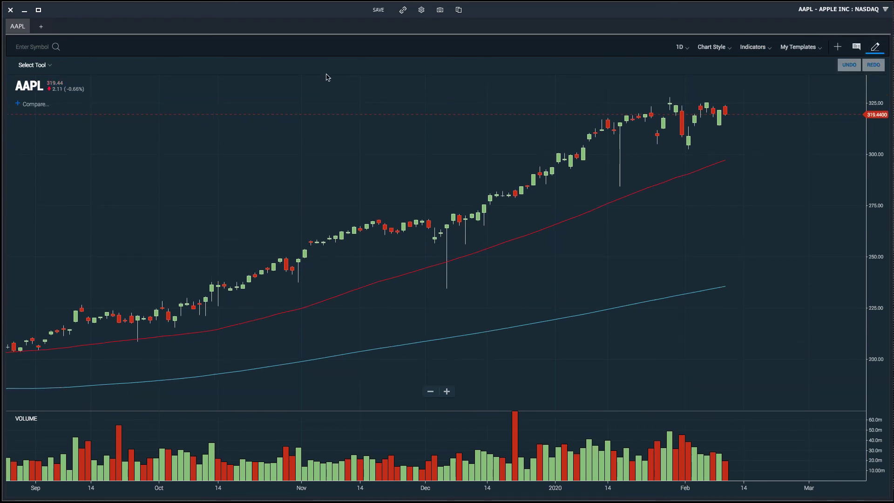
click(22, 66)
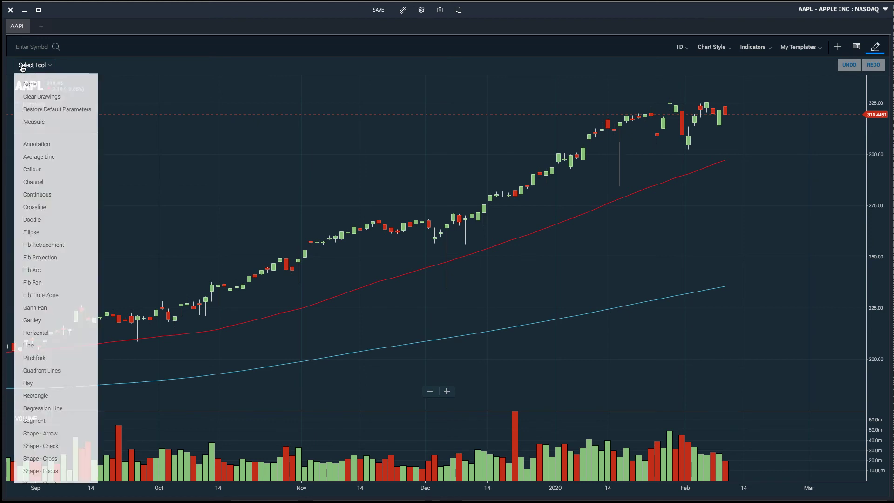
click(876, 47)
click(876, 46)
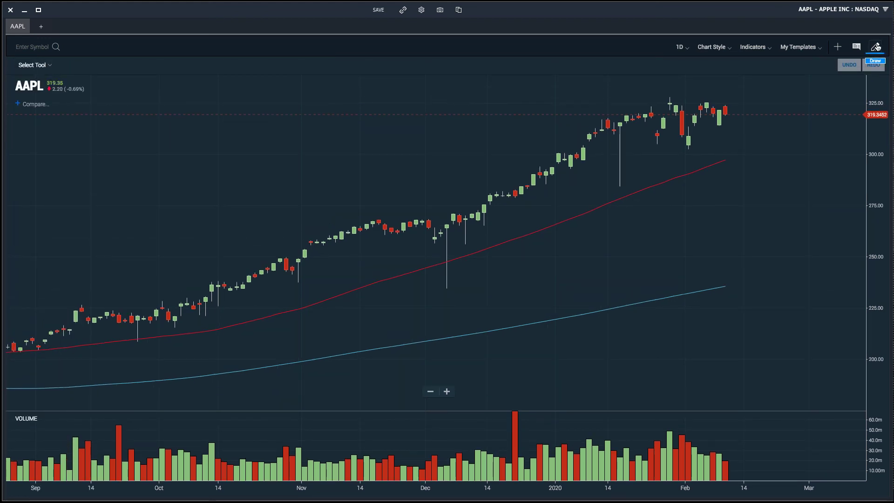
click(28, 65)
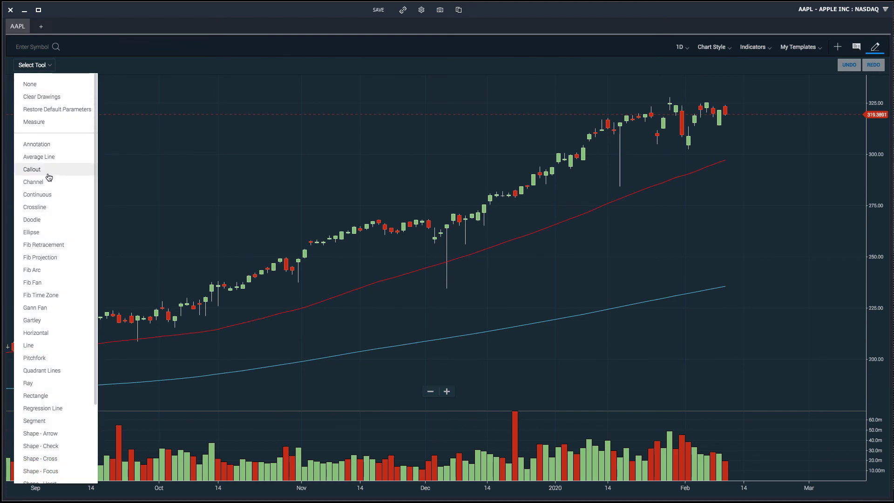
click(42, 345)
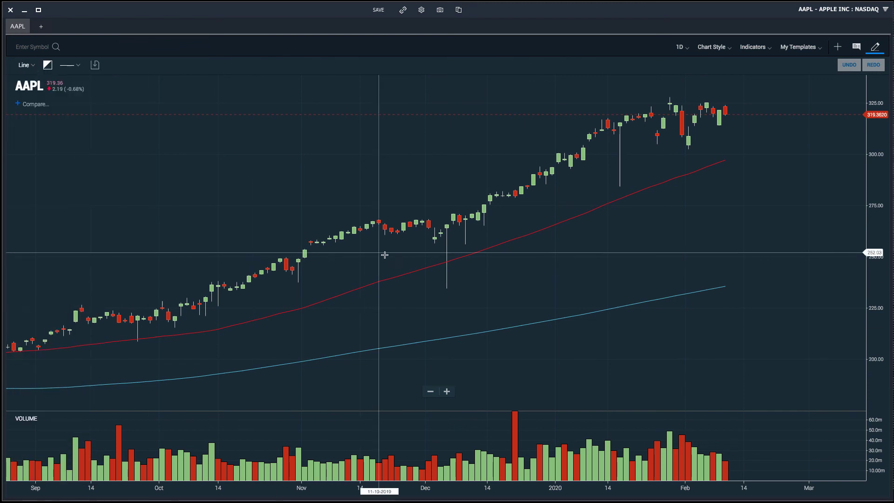
click(447, 288)
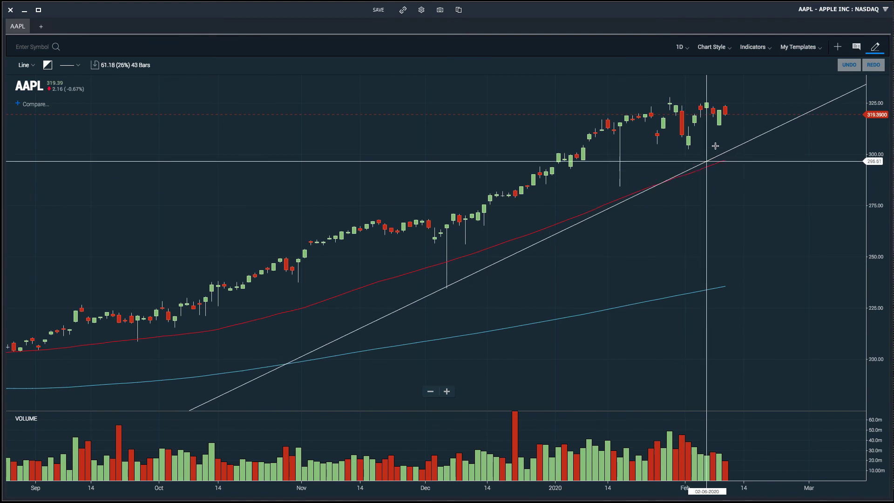
click(750, 119)
Step: Draw a Fib Retracement from the December low to the recent high, then undo with Ctrl+Z
click(25, 65)
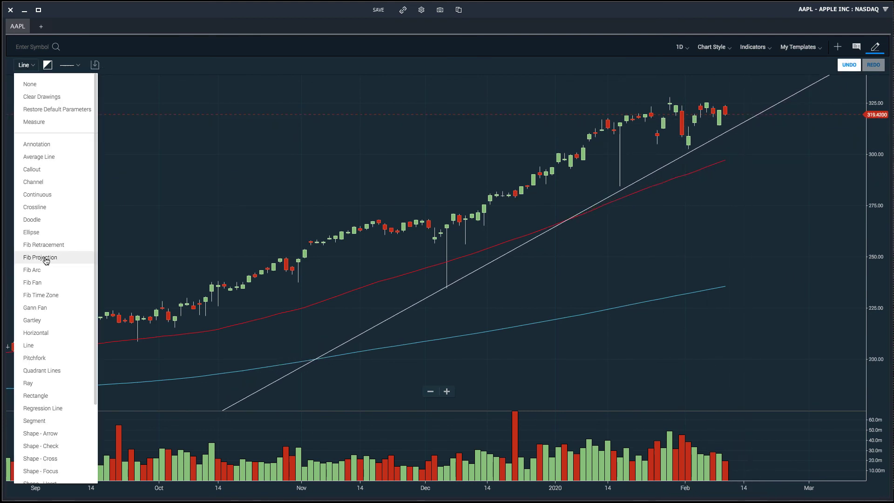
click(45, 245)
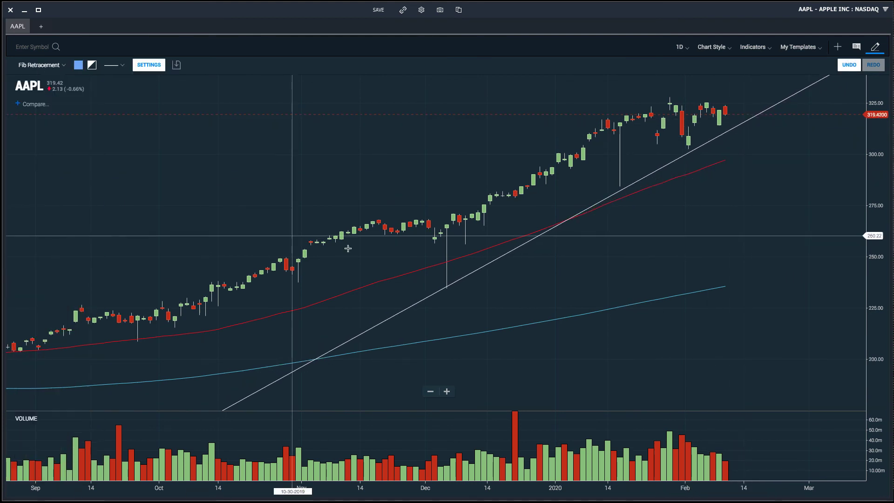
click(417, 287)
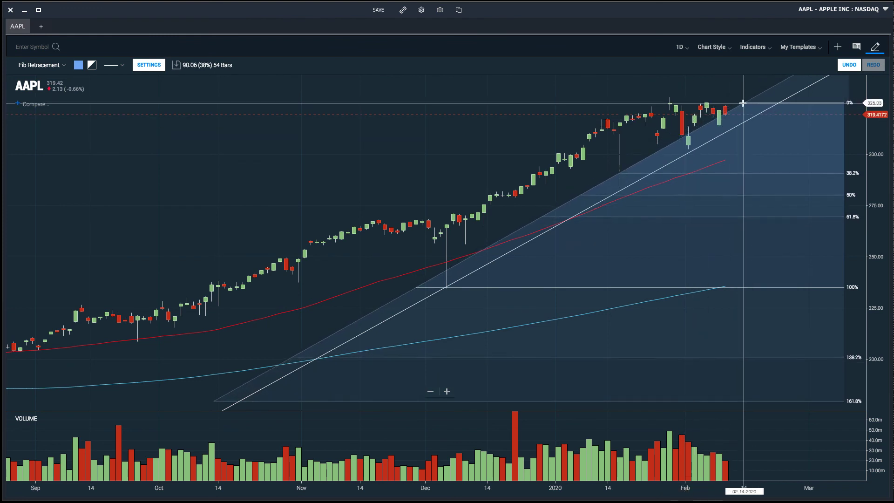
click(742, 99)
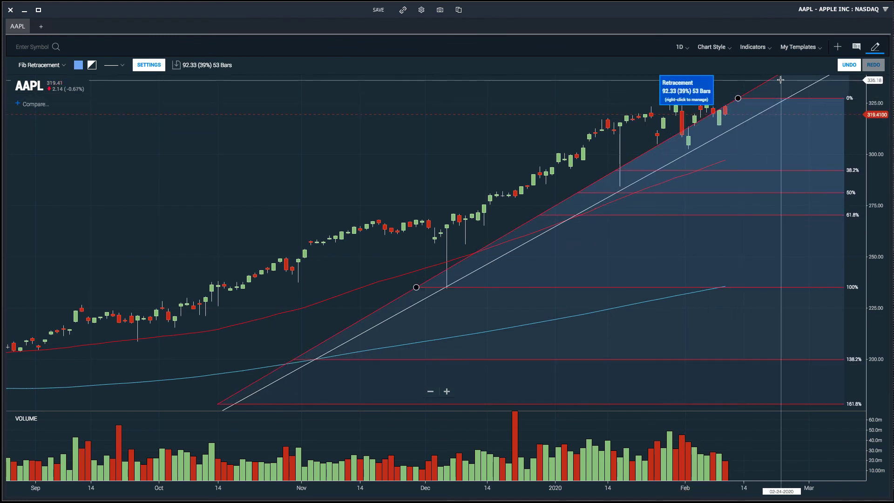
key(ctrl+z)
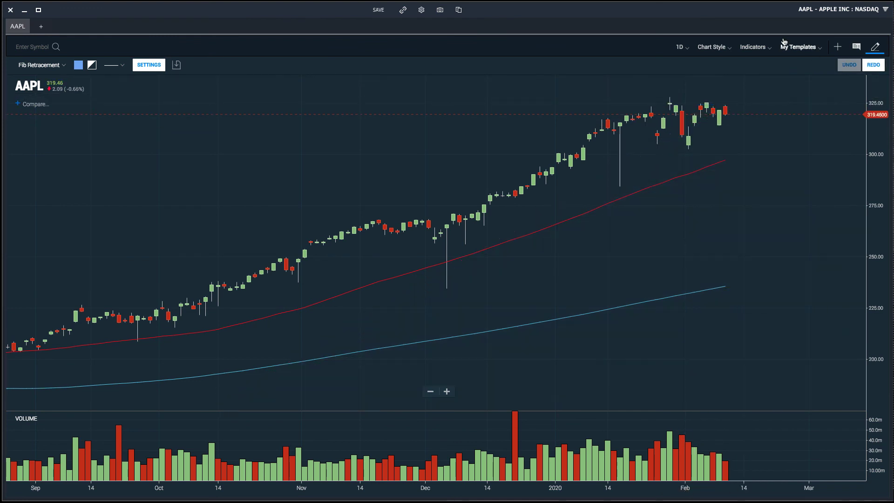